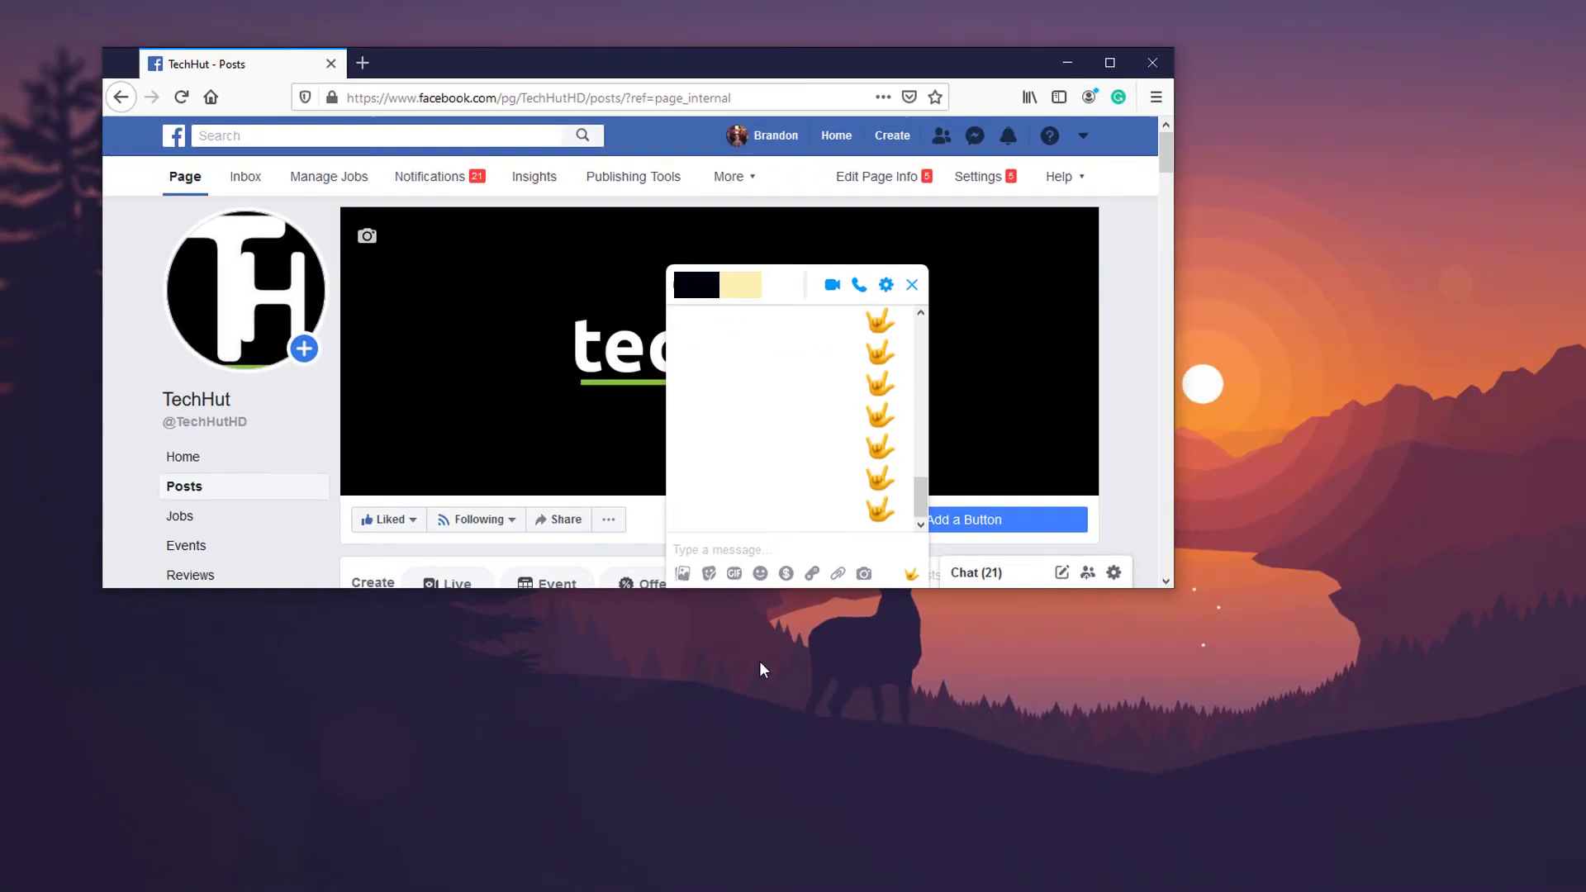
Open the emoji panel with Win + . and browse the travel, food, objects and people categories before reaching search.
key(super+period)
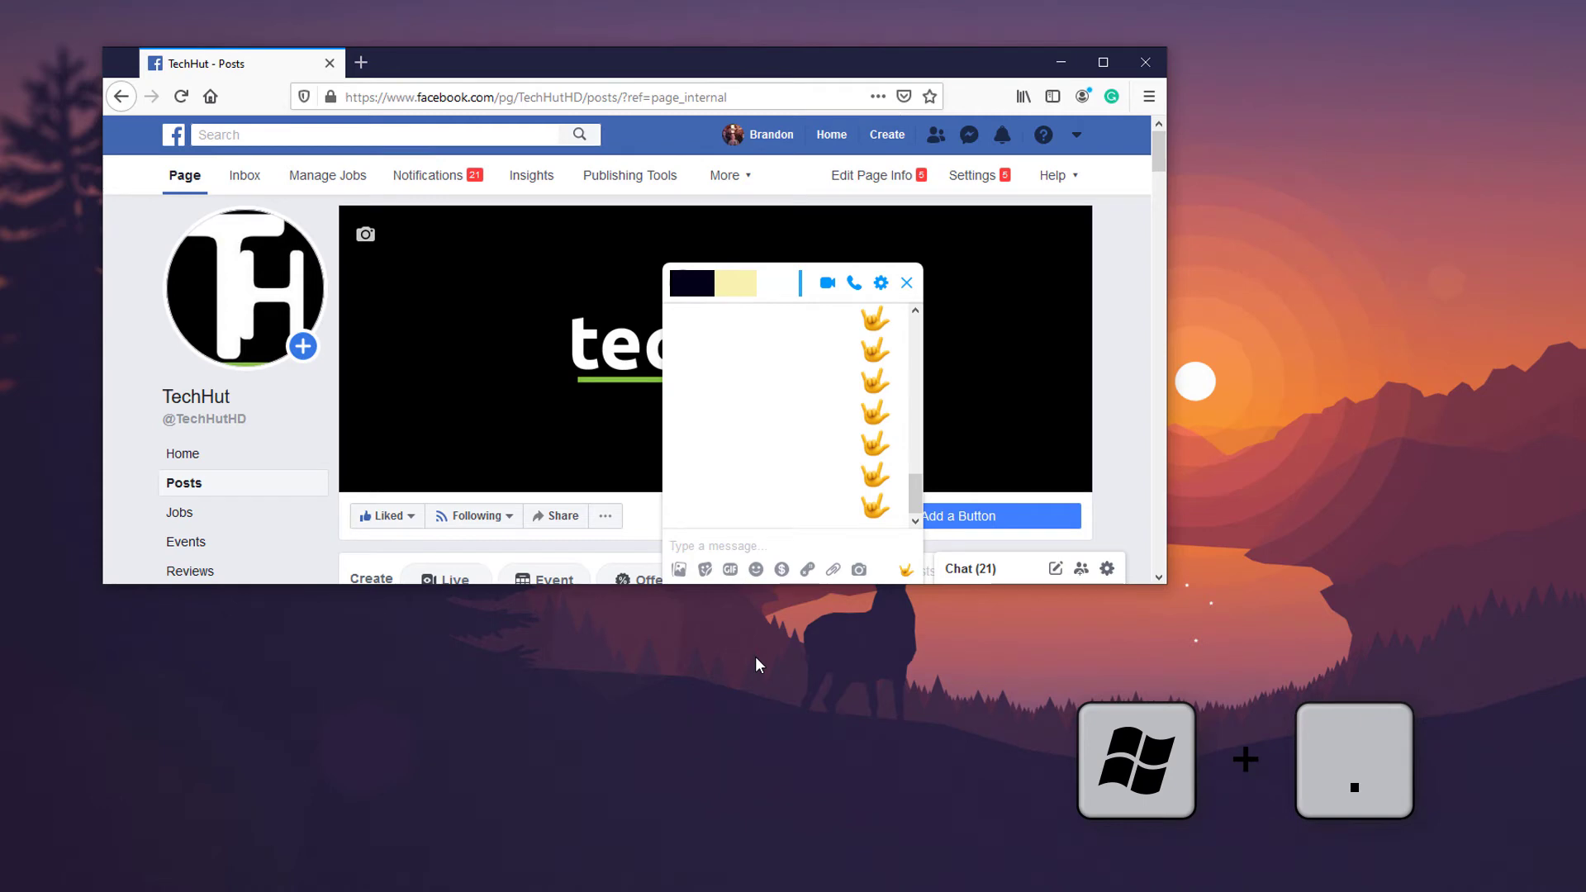
key(super+period)
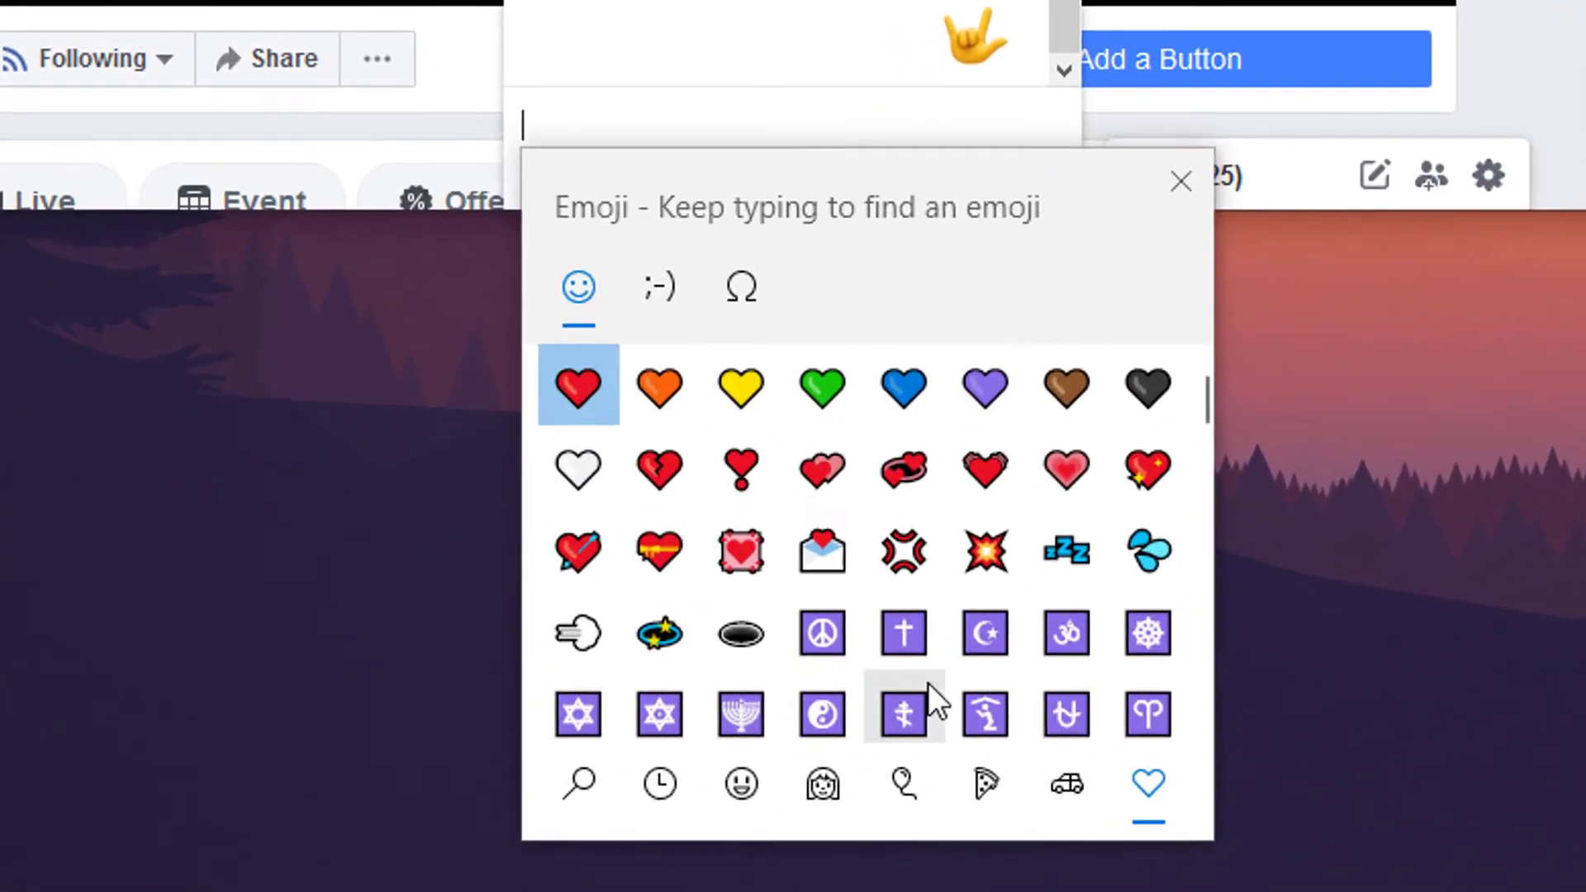
click(1093, 797)
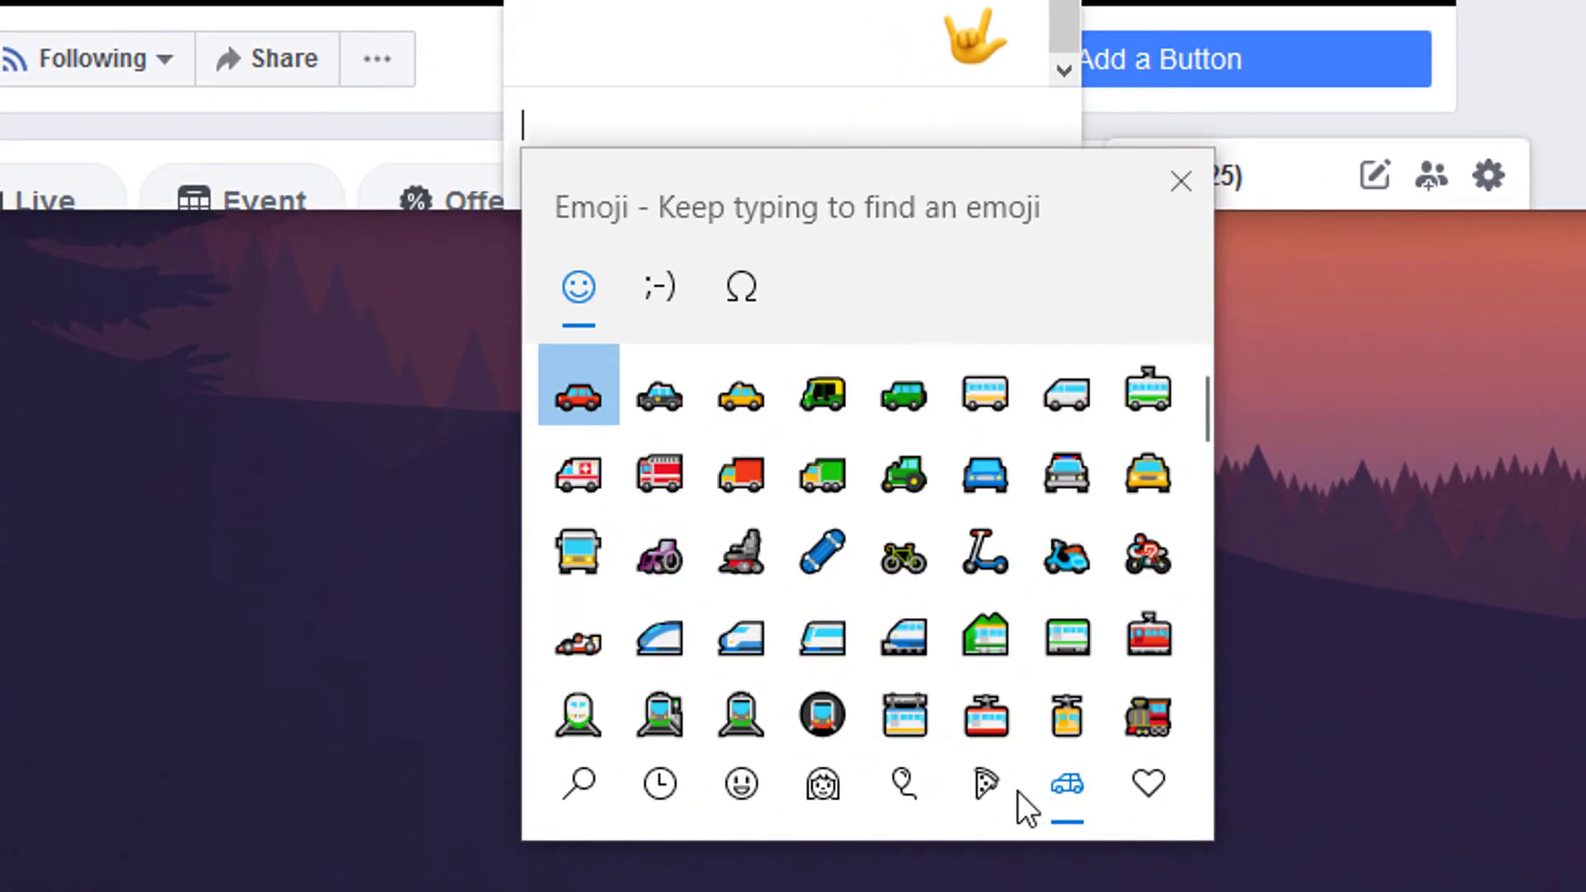
click(952, 781)
click(904, 794)
click(818, 785)
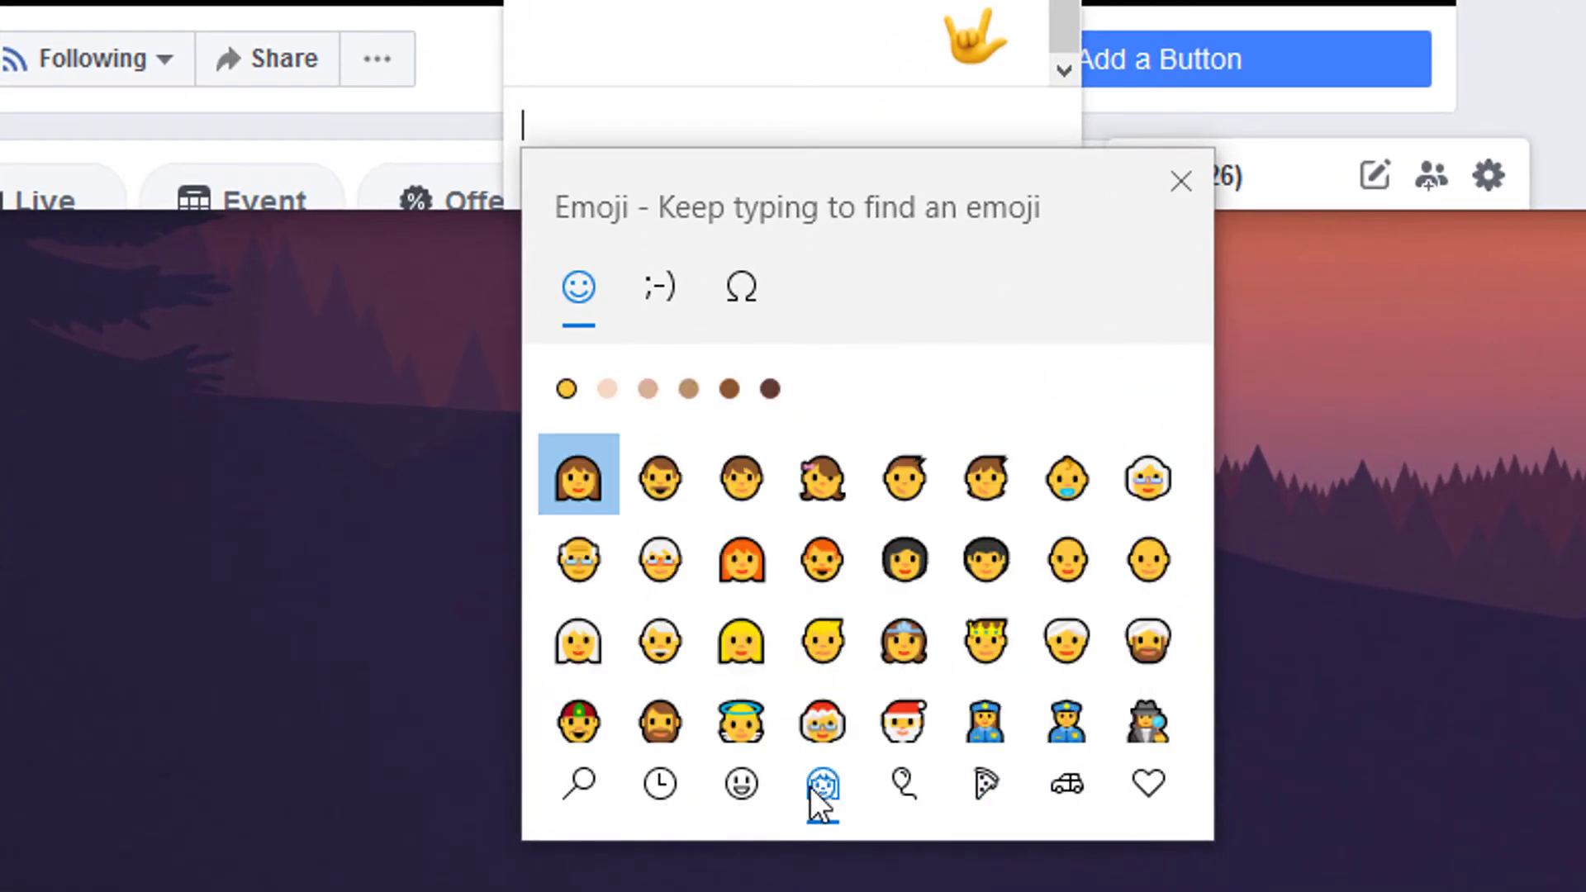
click(577, 787)
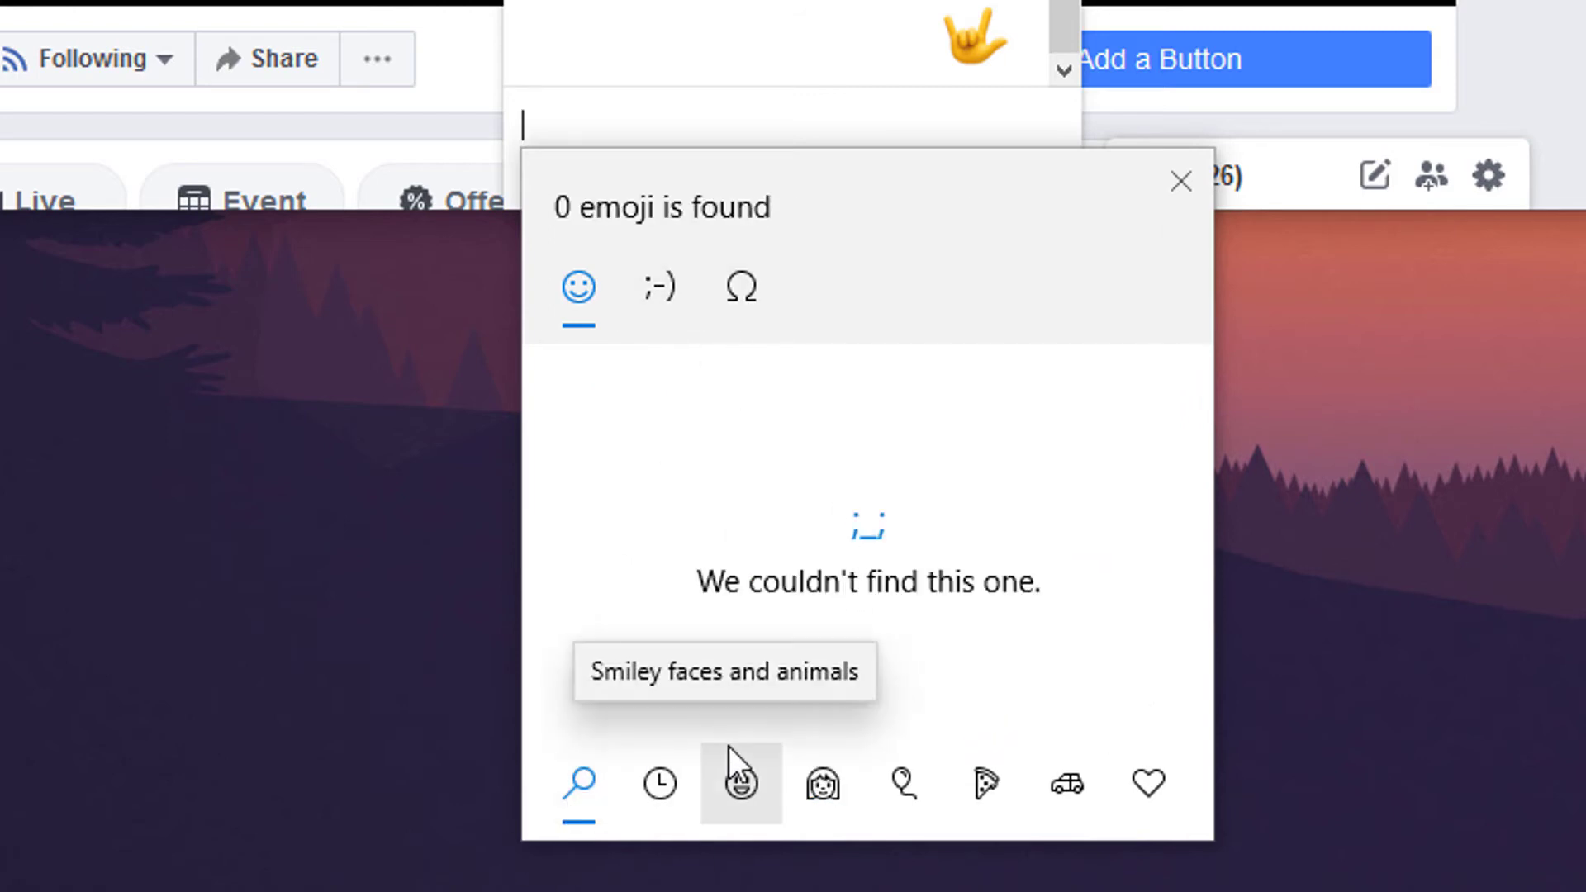
text(fish)
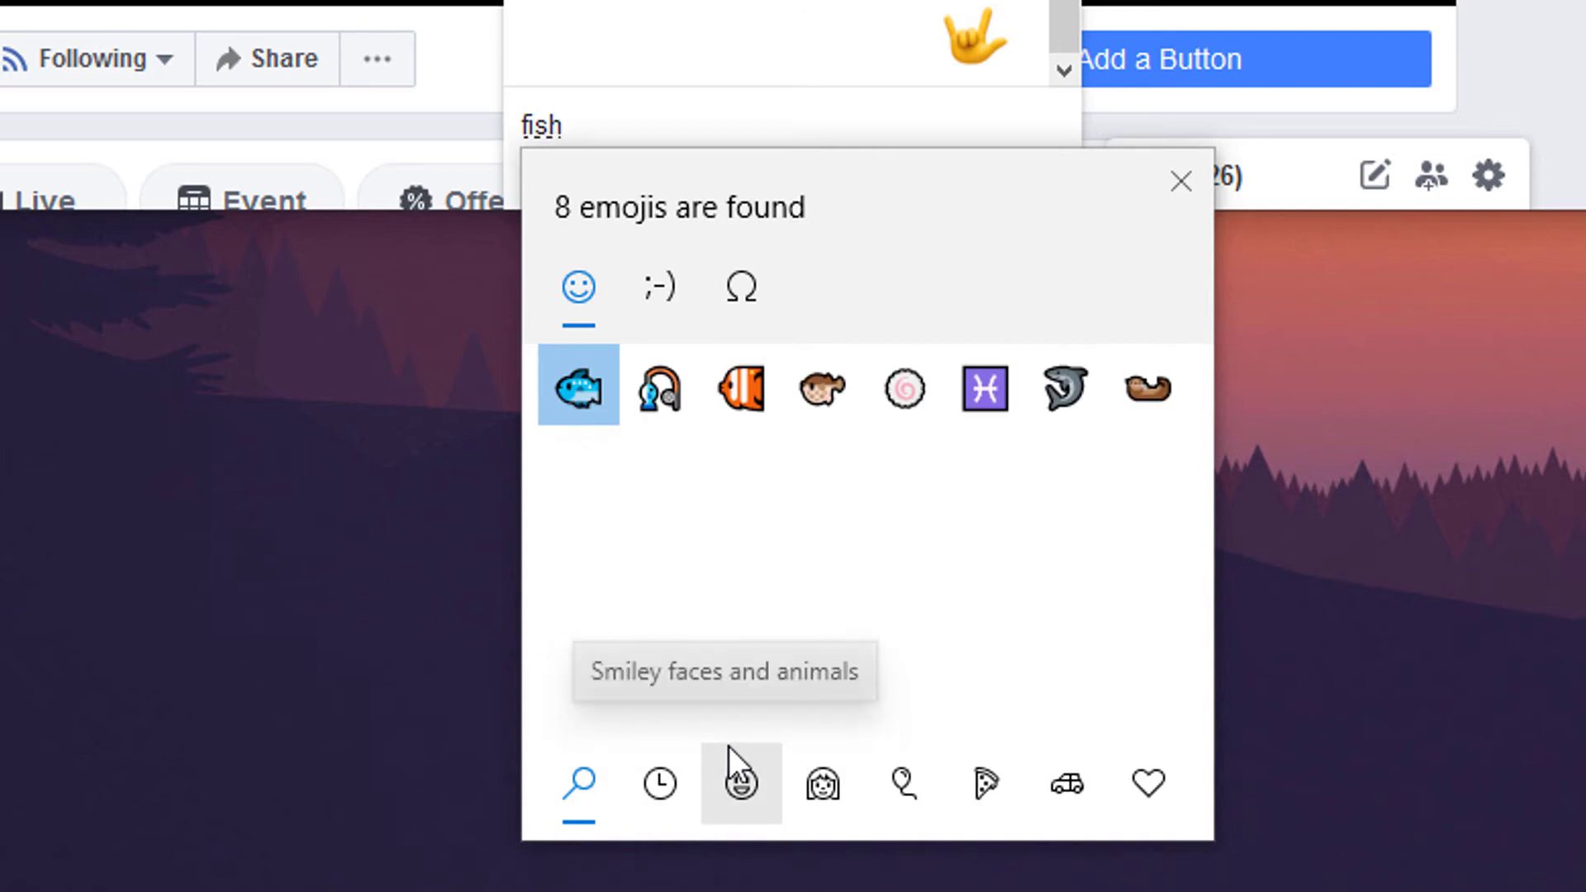
Insert the first 'fish' search result, then switch people emoji to the darkest skin tone.
click(574, 394)
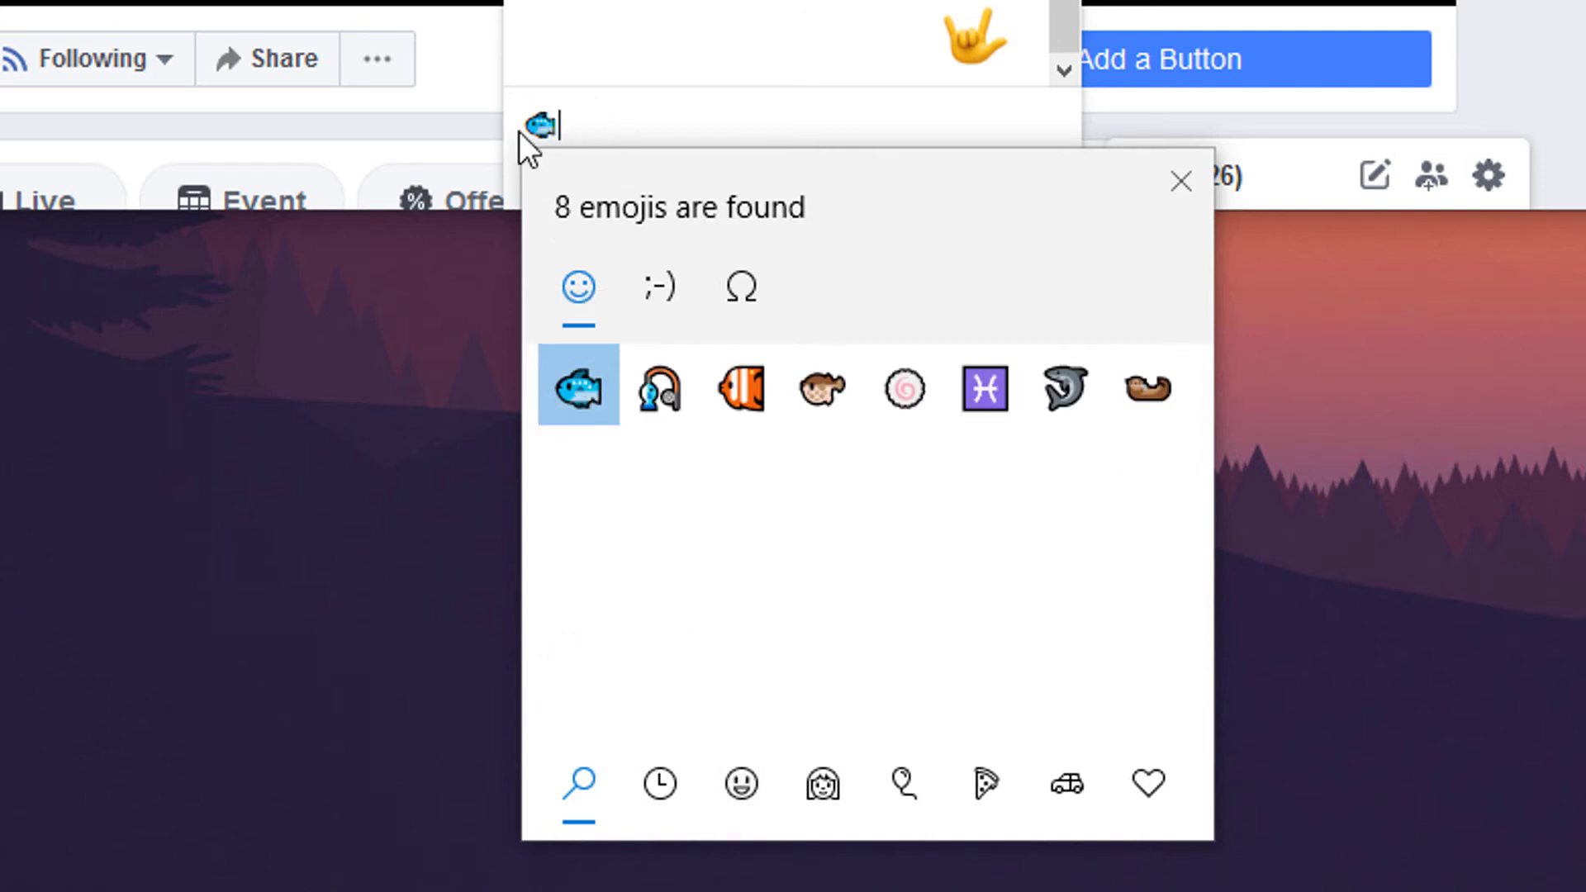
click(822, 783)
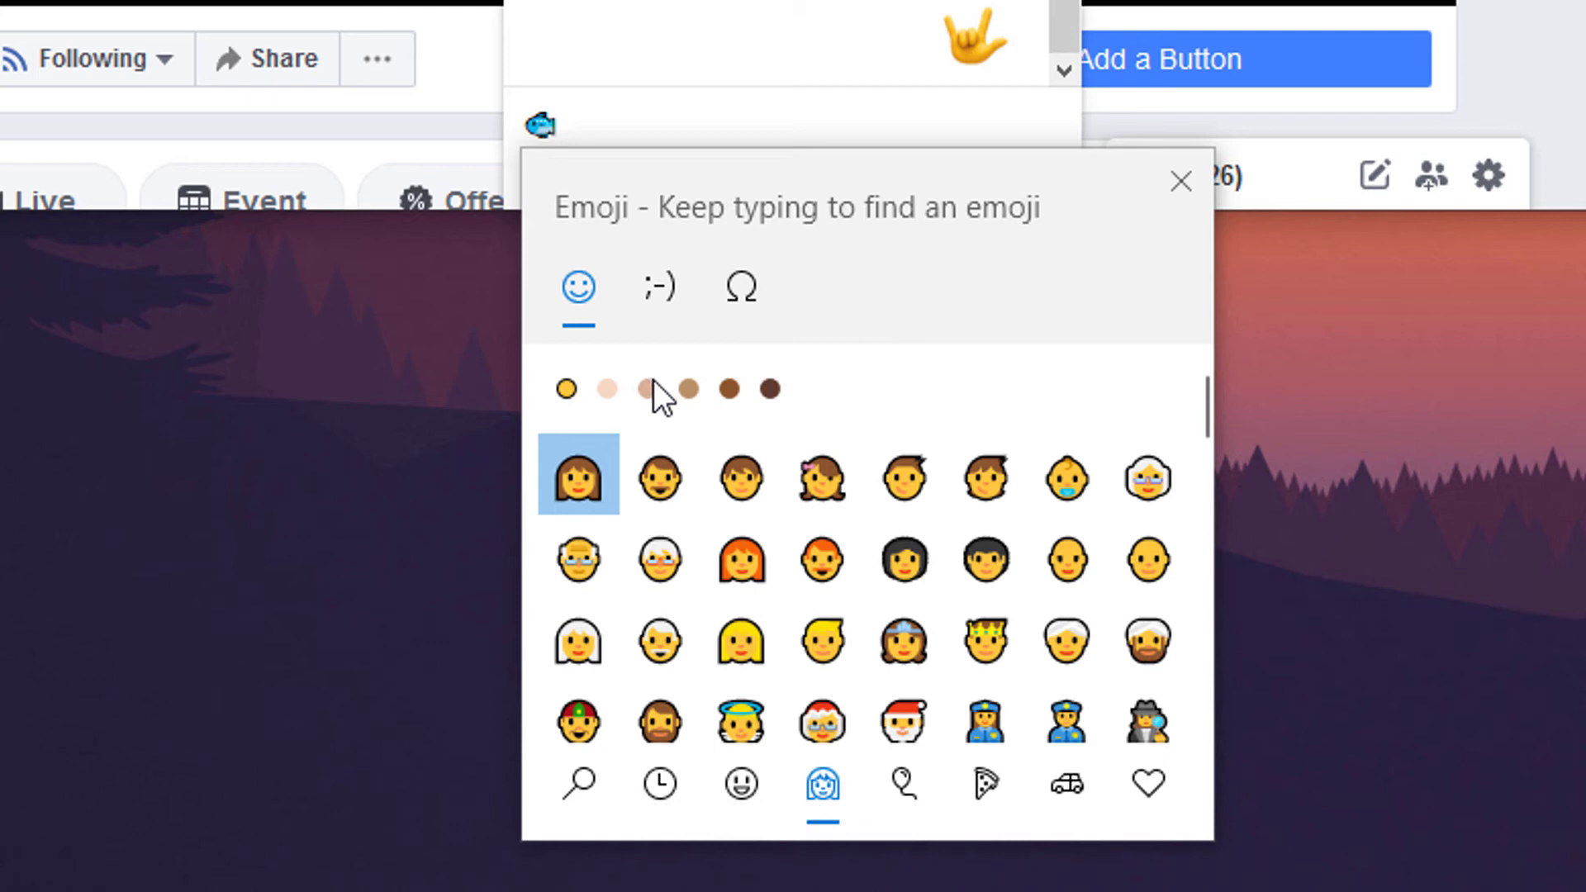
click(688, 390)
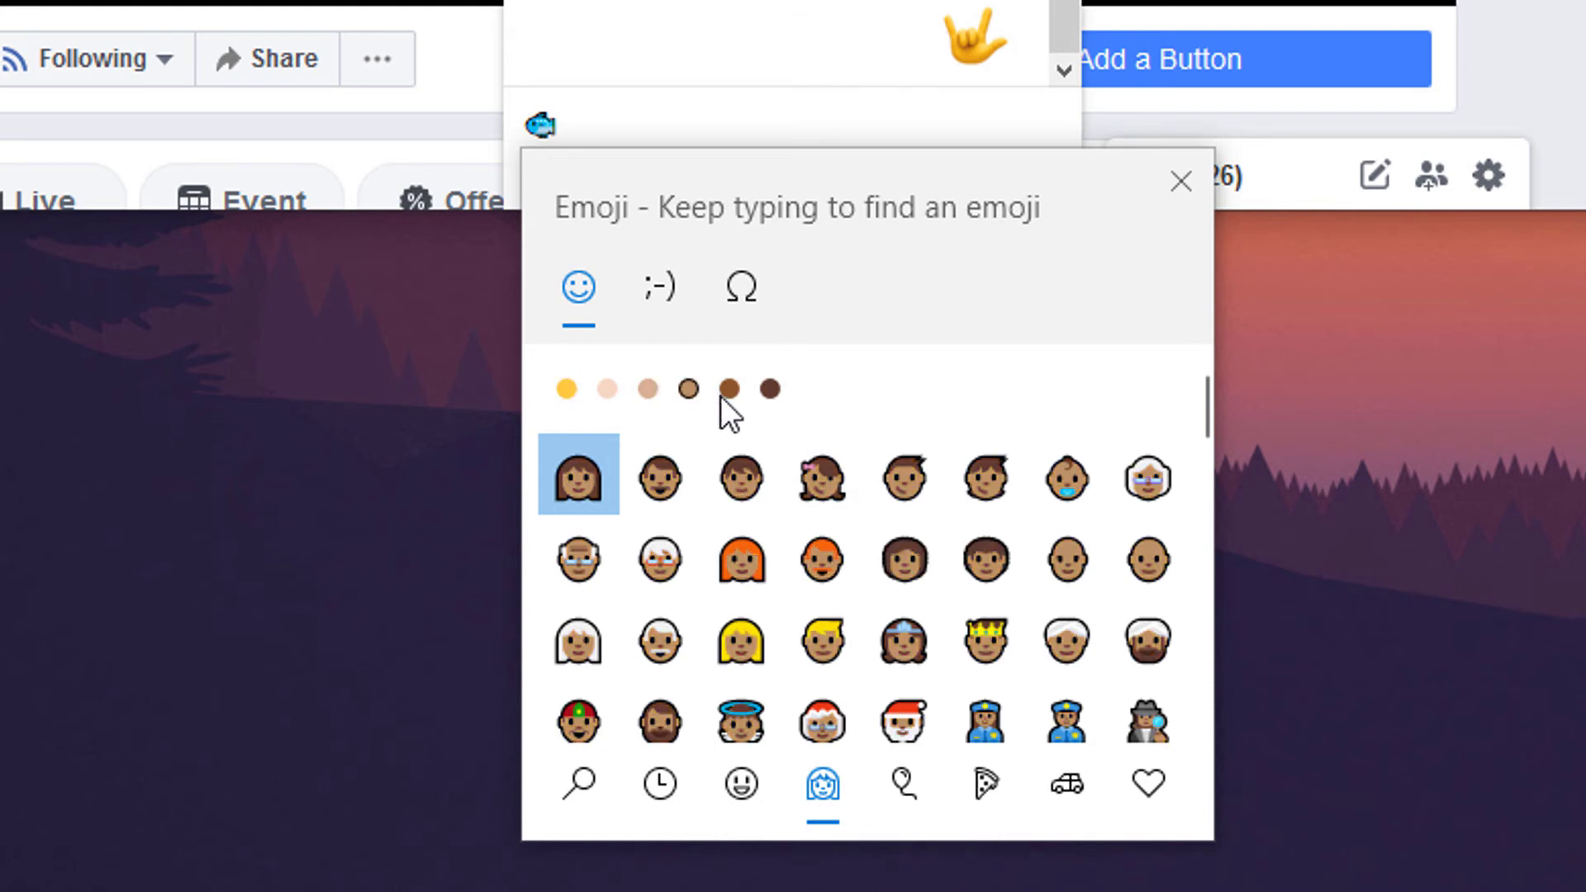
click(769, 389)
click(771, 389)
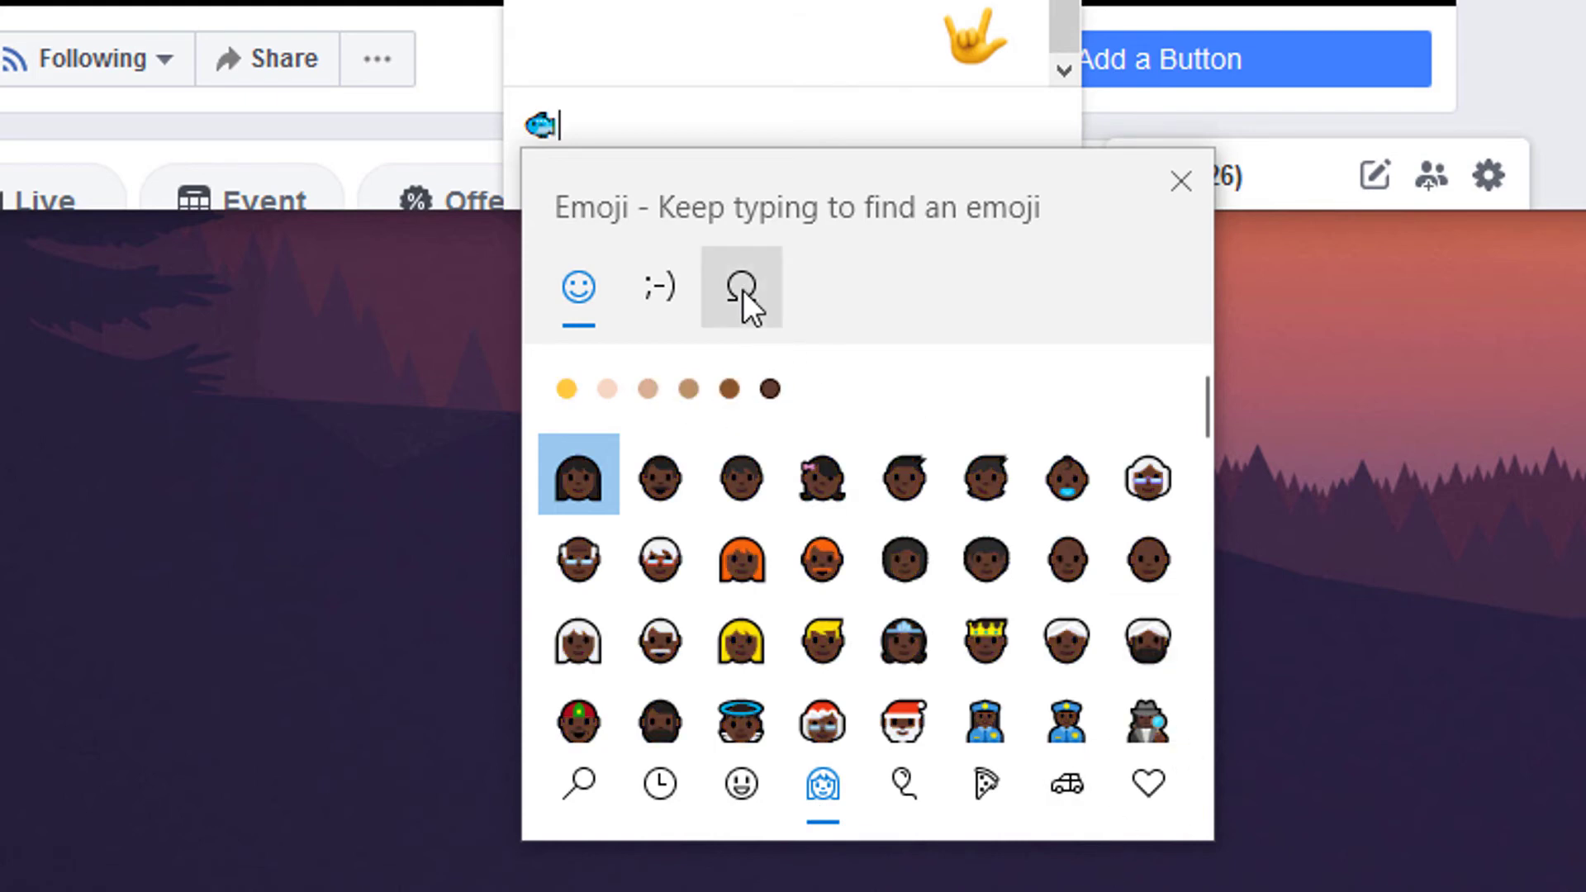
Show the kaomoji text faces, then move on to the Ω Symbols list.
click(655, 293)
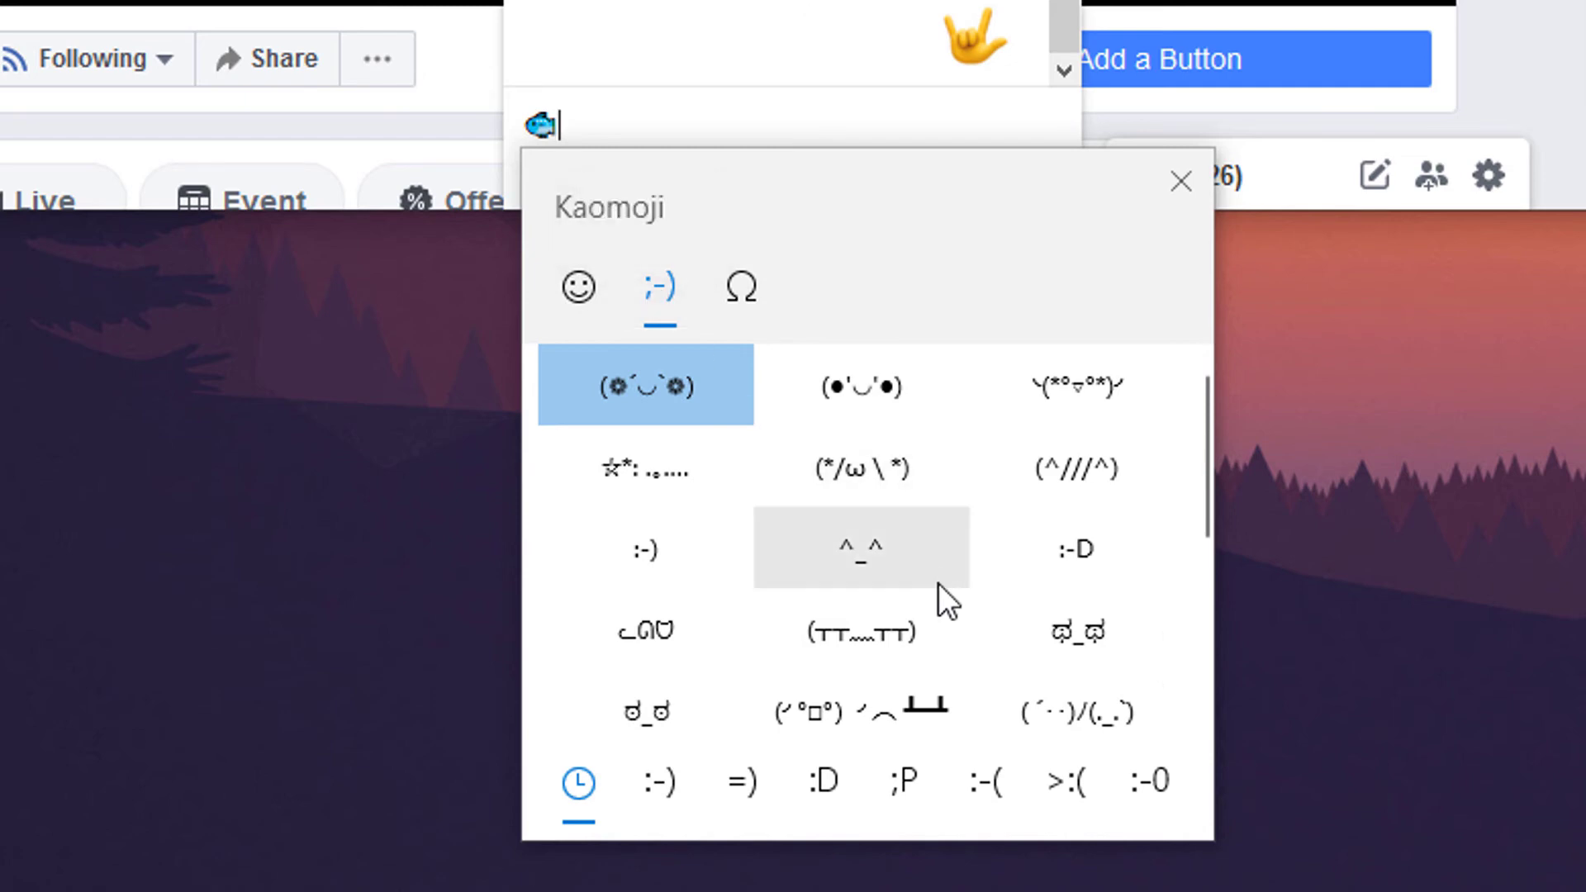
scroll(939, 583, down, 2)
scroll(911, 552, down, 1)
scroll(906, 576, down, 1)
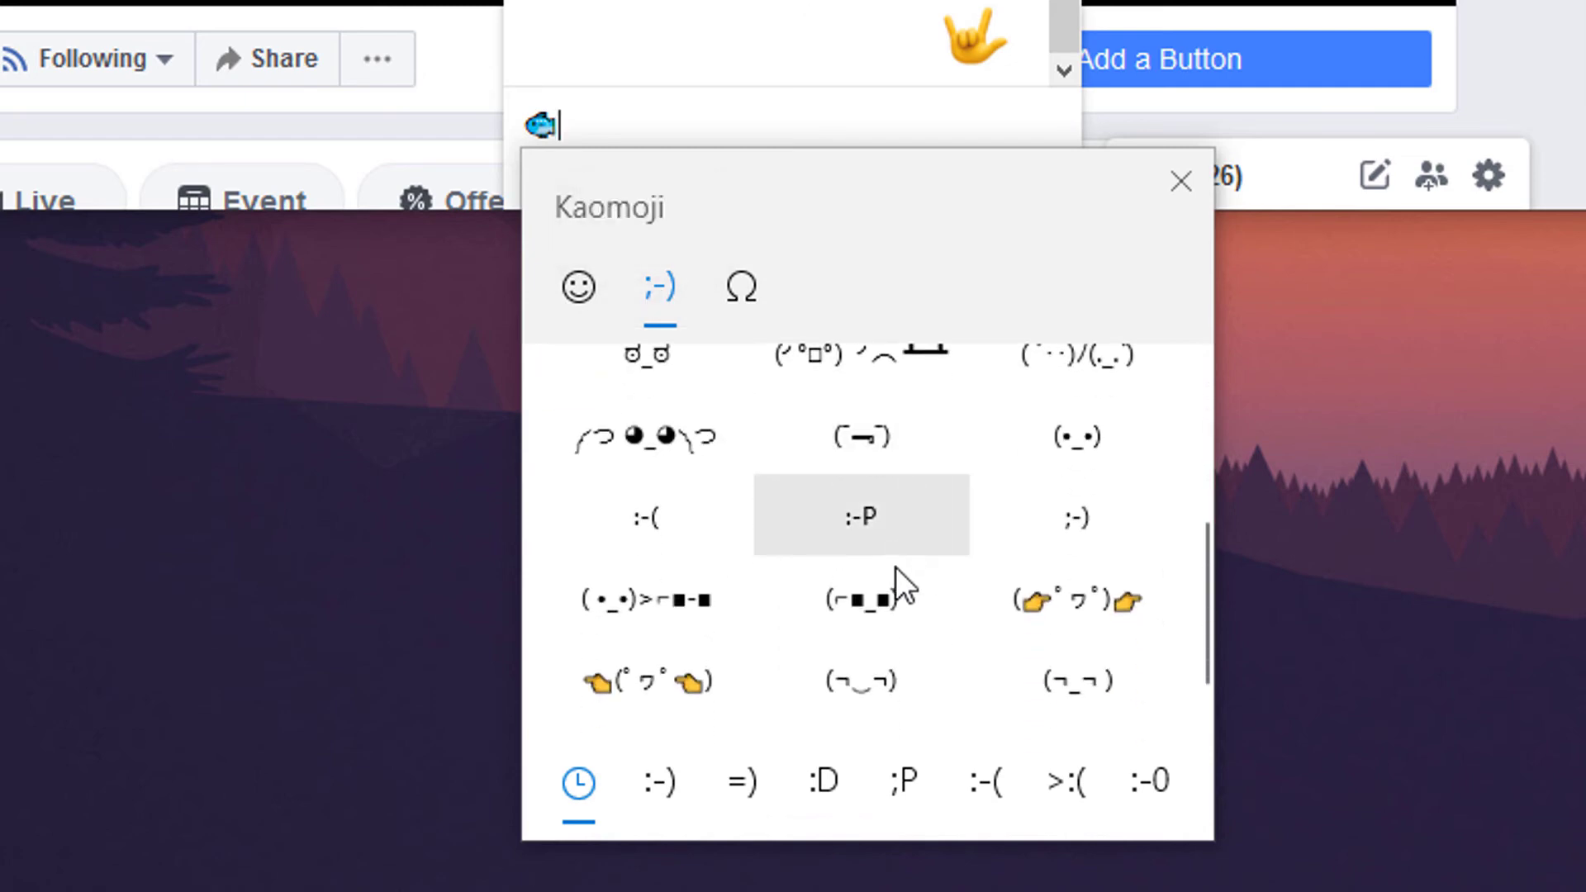
scroll(885, 619, up, 2)
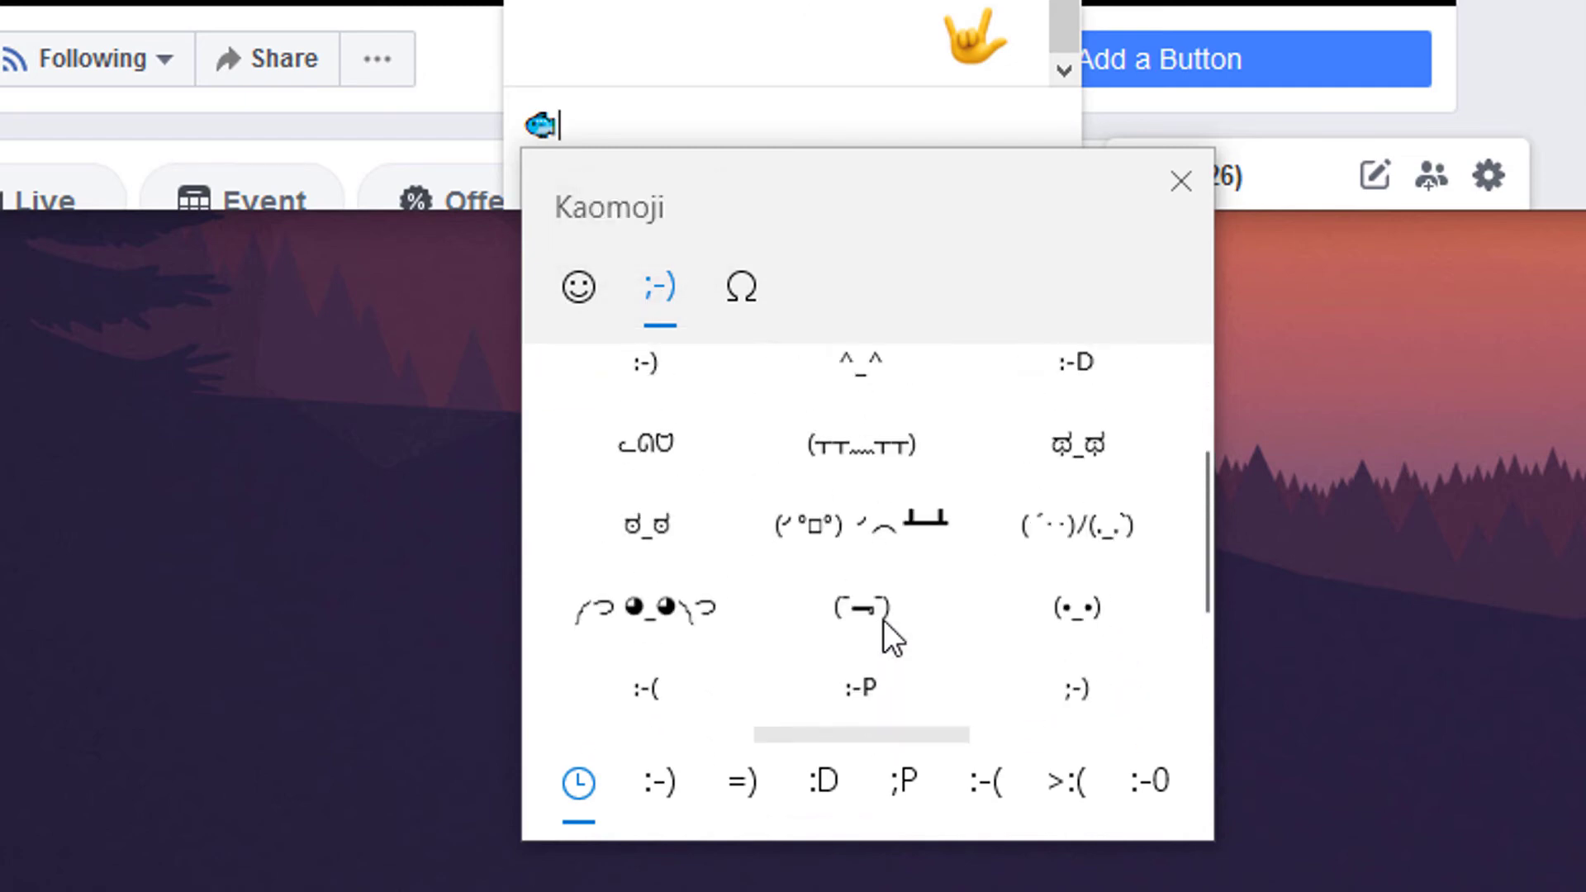
scroll(891, 637, up, 2)
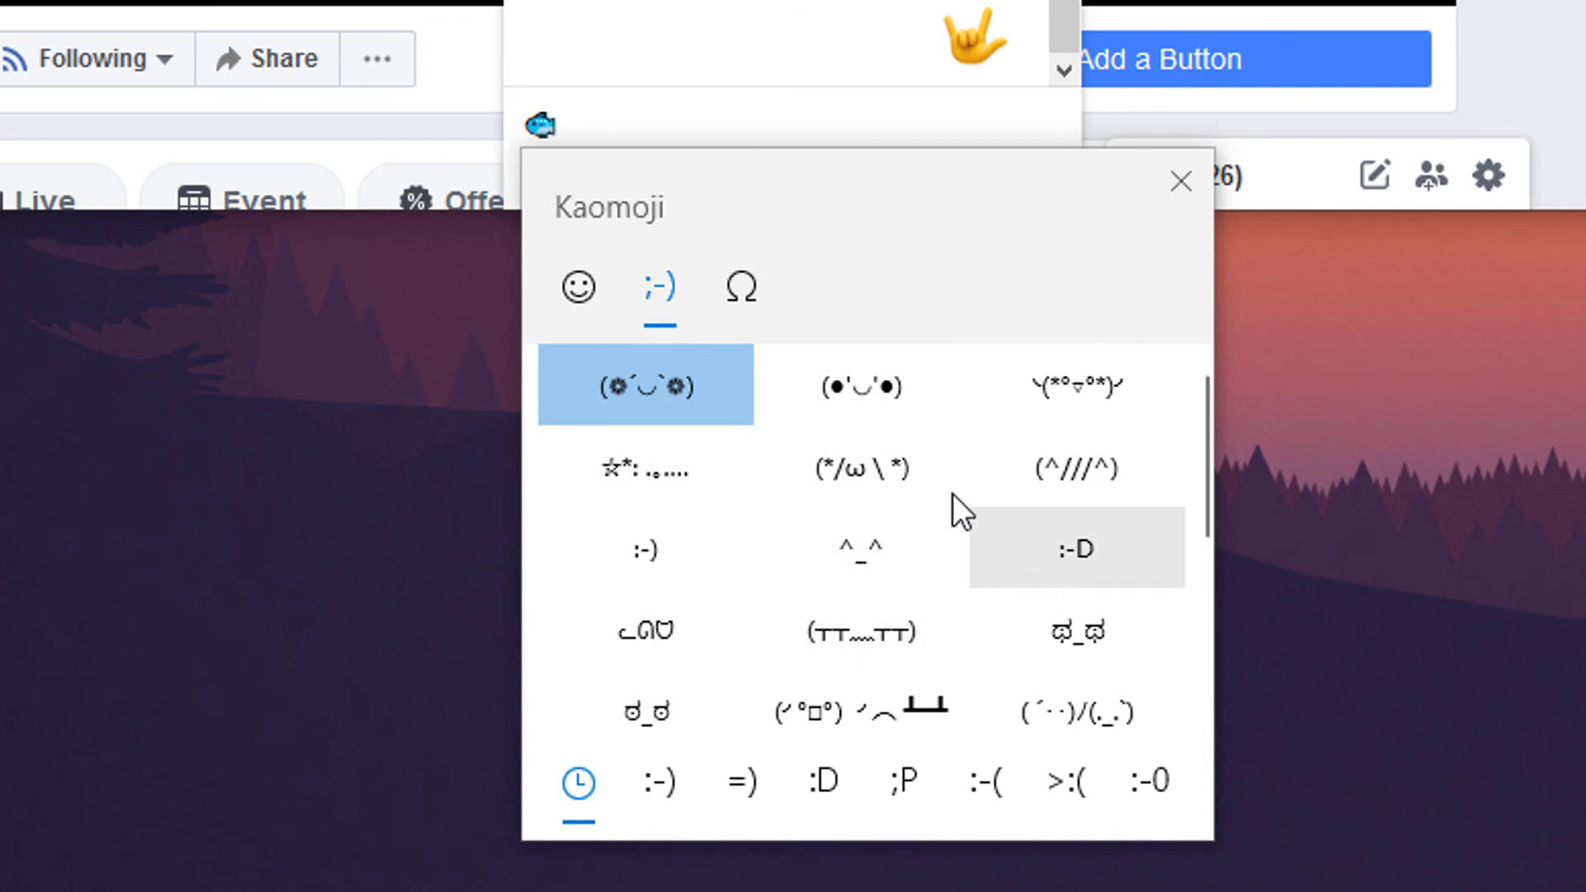
key(Tab)
scroll(868, 447, down, 1)
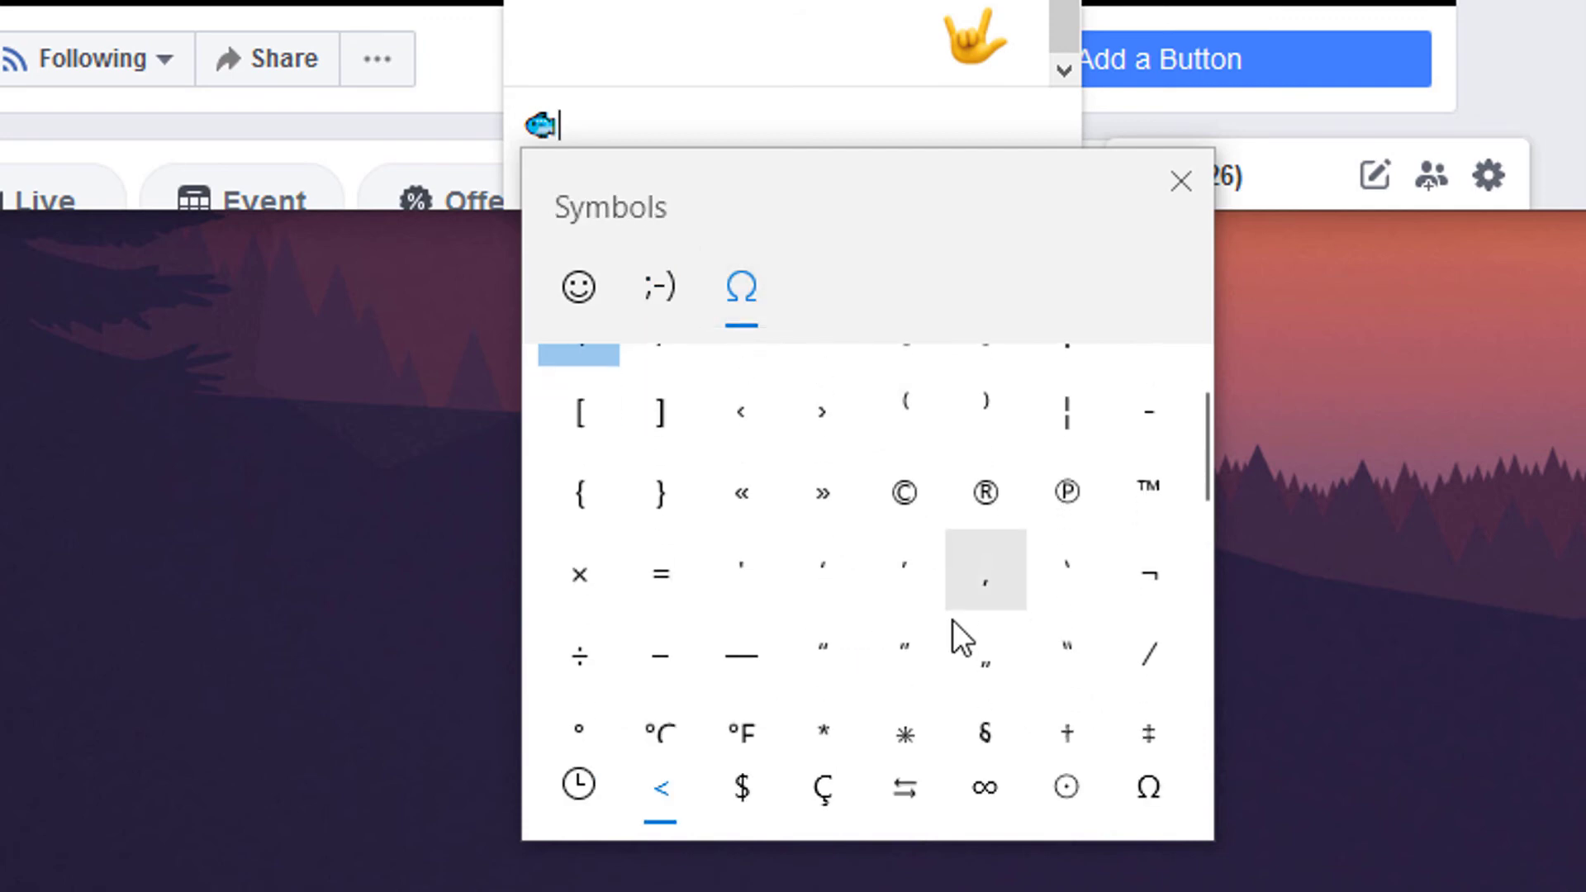
scroll(953, 657, up, 1)
scroll(806, 624, down, 1)
scroll(930, 521, down, 1)
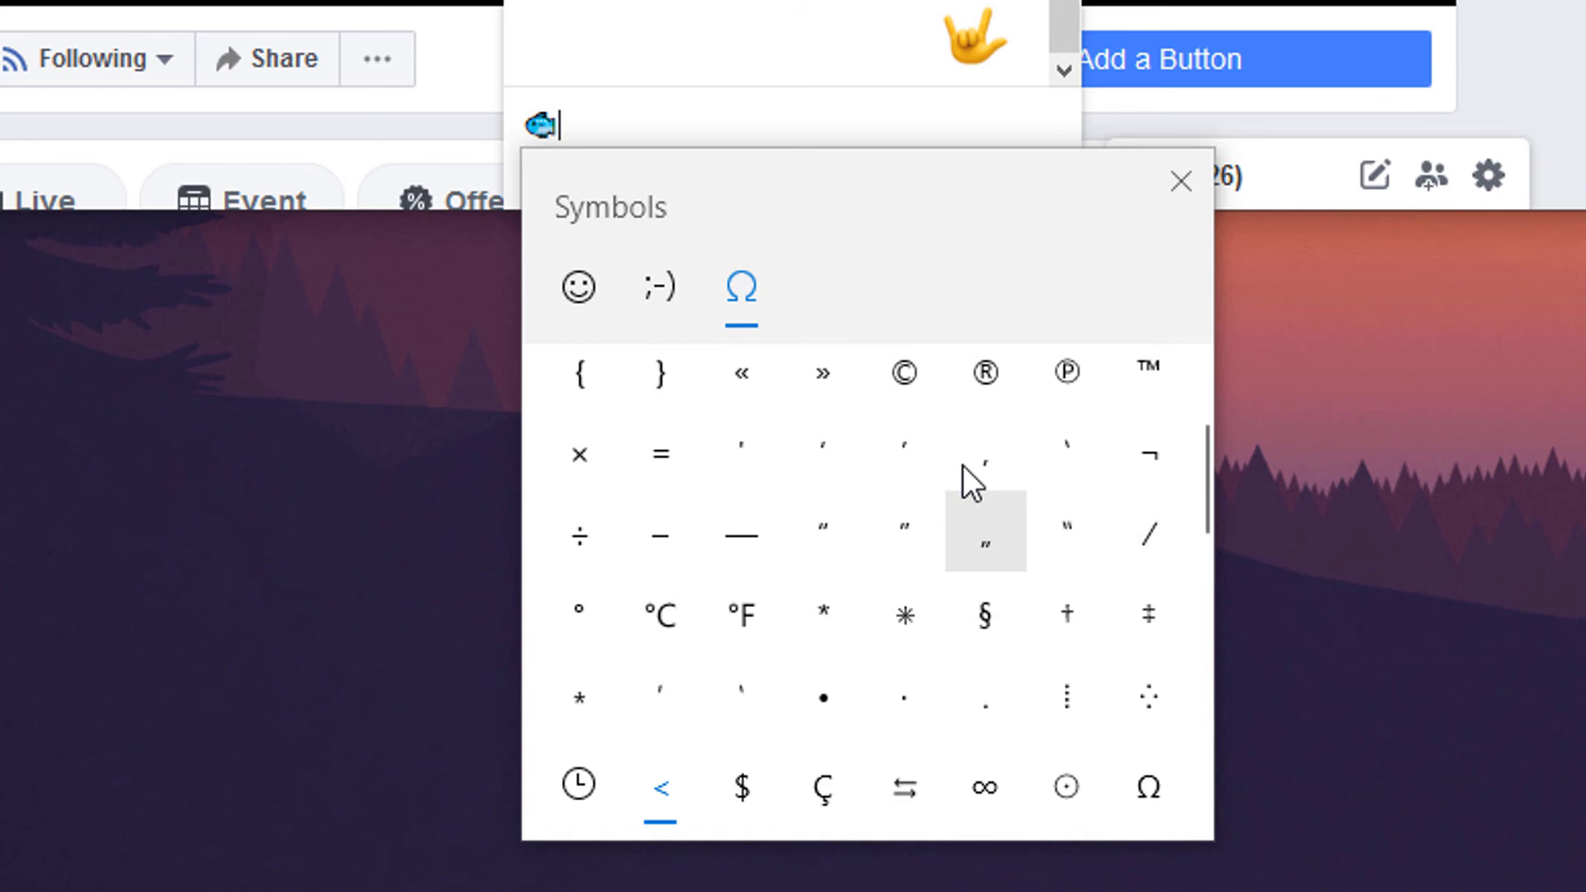